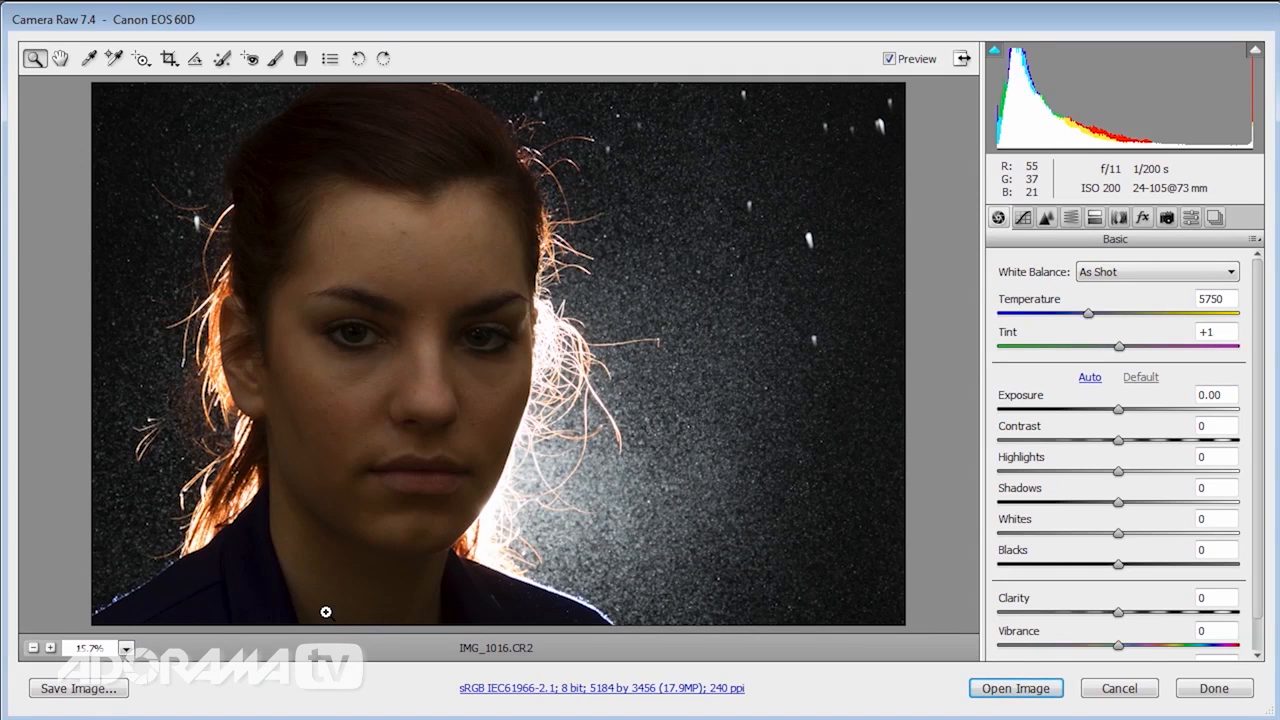
Brighten the woman's face with the Adjustment Brush, using Exposure +1.50 and a Feather of 36.
left_click(274, 59)
left_click(1240, 355)
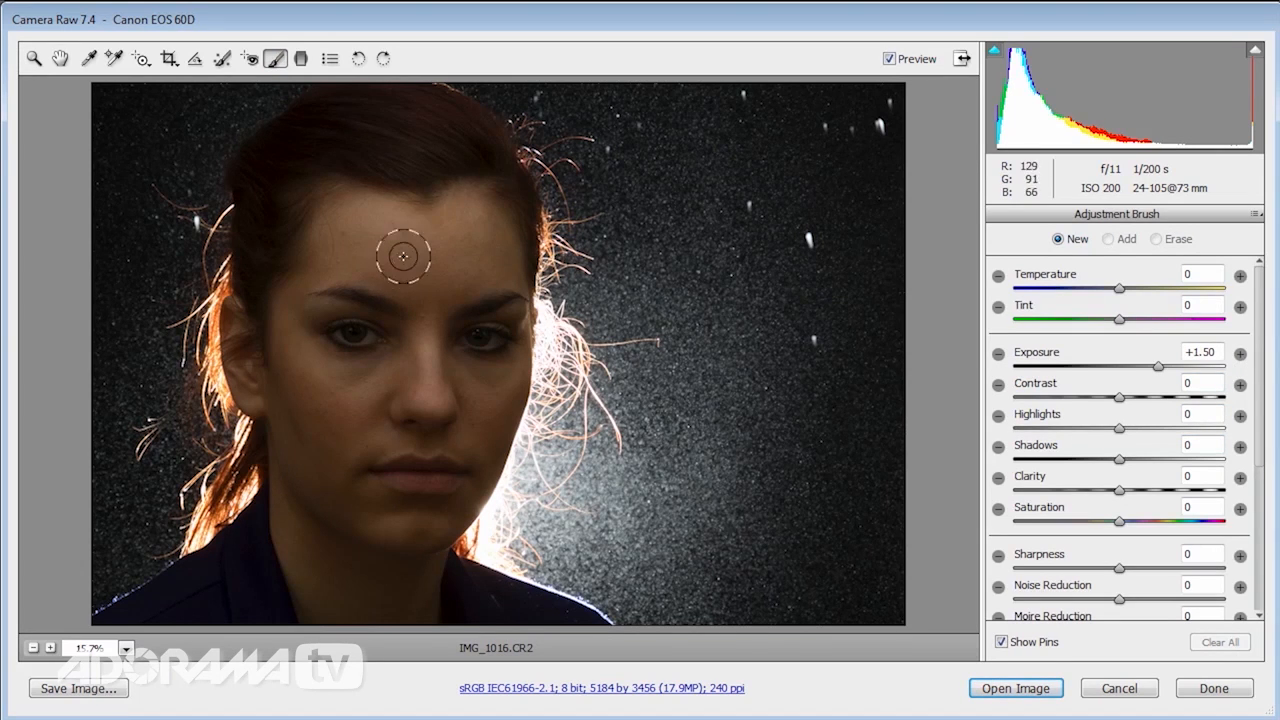
left_click_drag(1264, 448, 1245, 593)
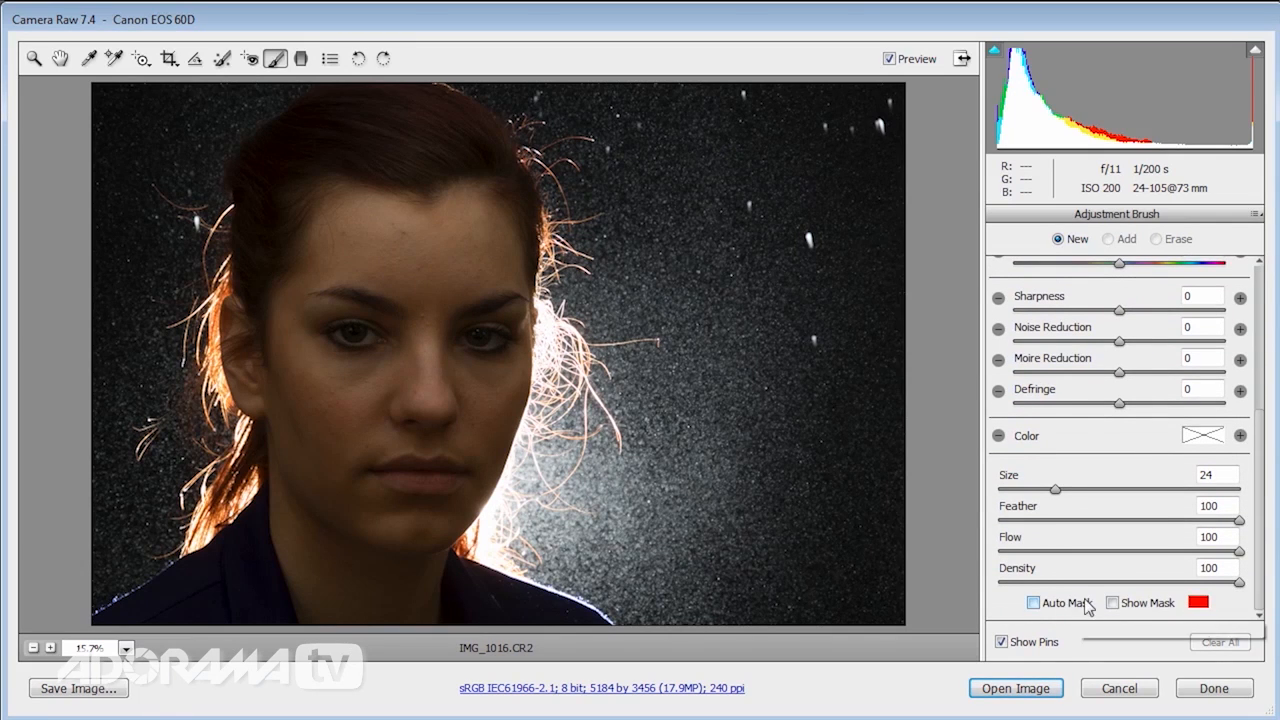
left_click_drag(1239, 521, 1113, 528)
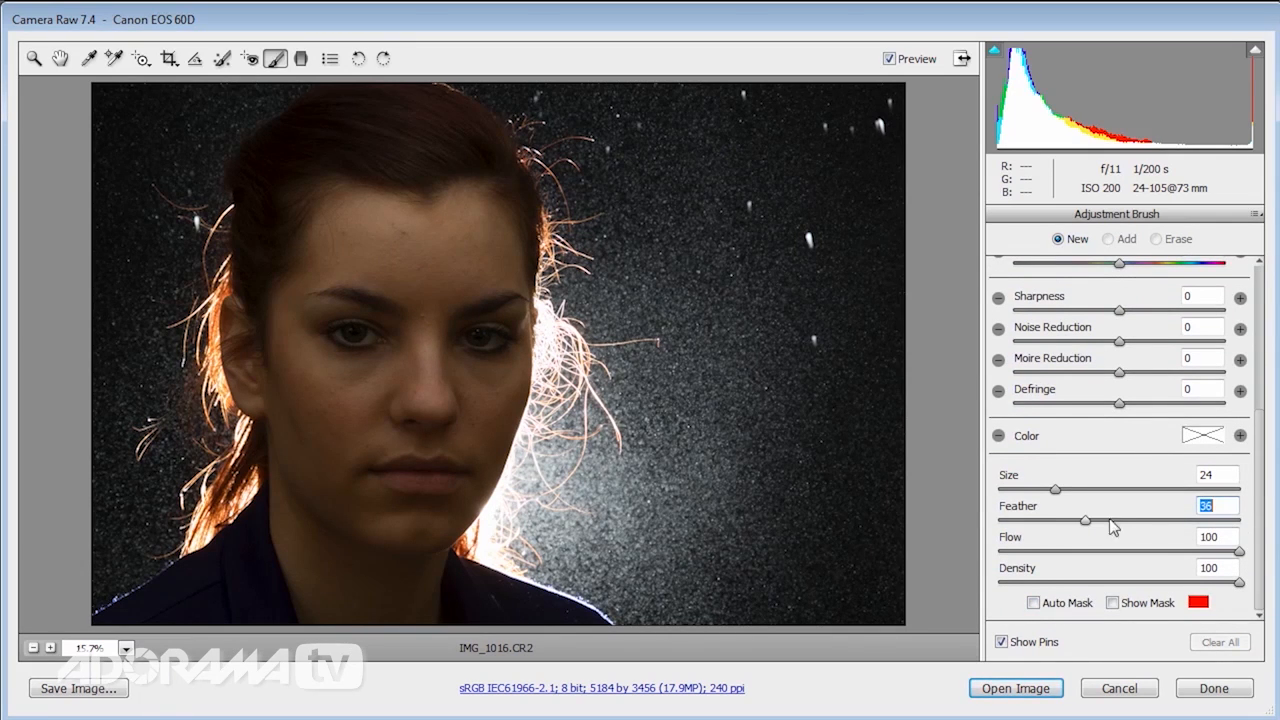
scroll(1266, 520, "up", 10)
mouse_move(443, 223)
left_mouse_down()
mouse_move(366, 254)
mouse_move(352, 352)
mouse_move(366, 471)
mouse_move(357, 514)
mouse_move(426, 334)
mouse_move(429, 345)
mouse_move(401, 226)
mouse_move(329, 311)
mouse_move(362, 420)
mouse_move(355, 505)
left_mouse_up()
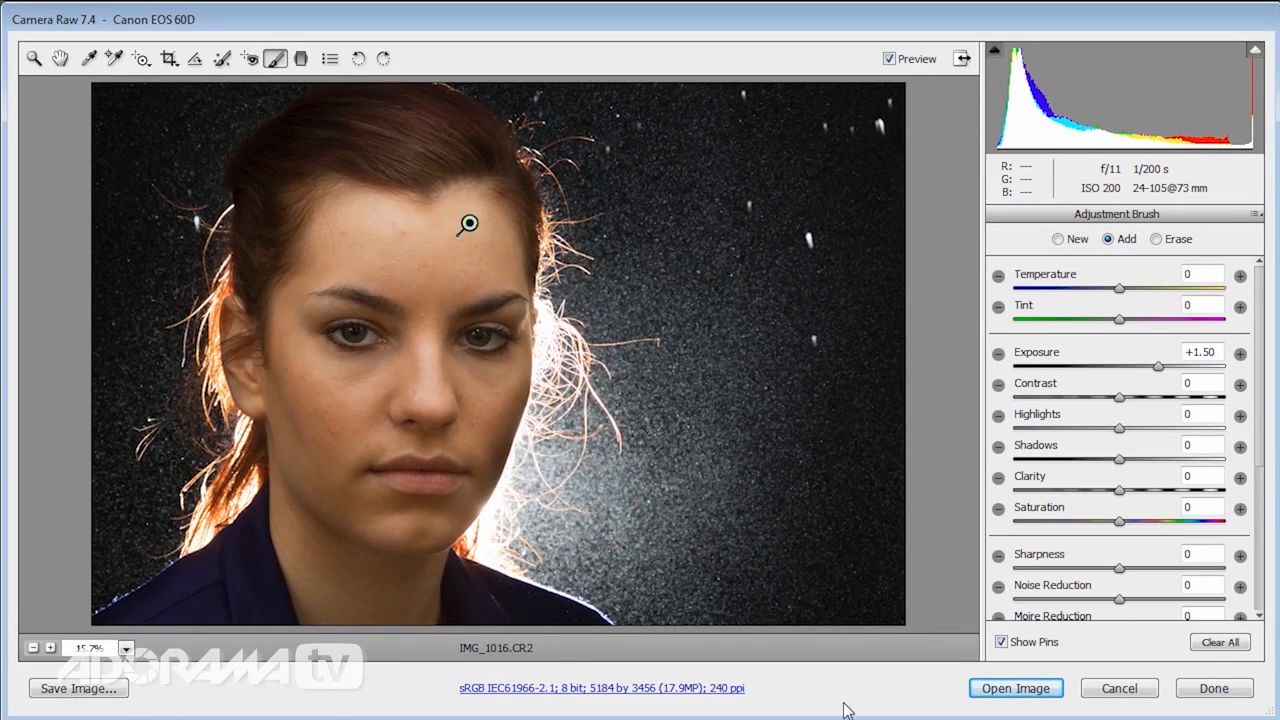
left_click(33, 58)
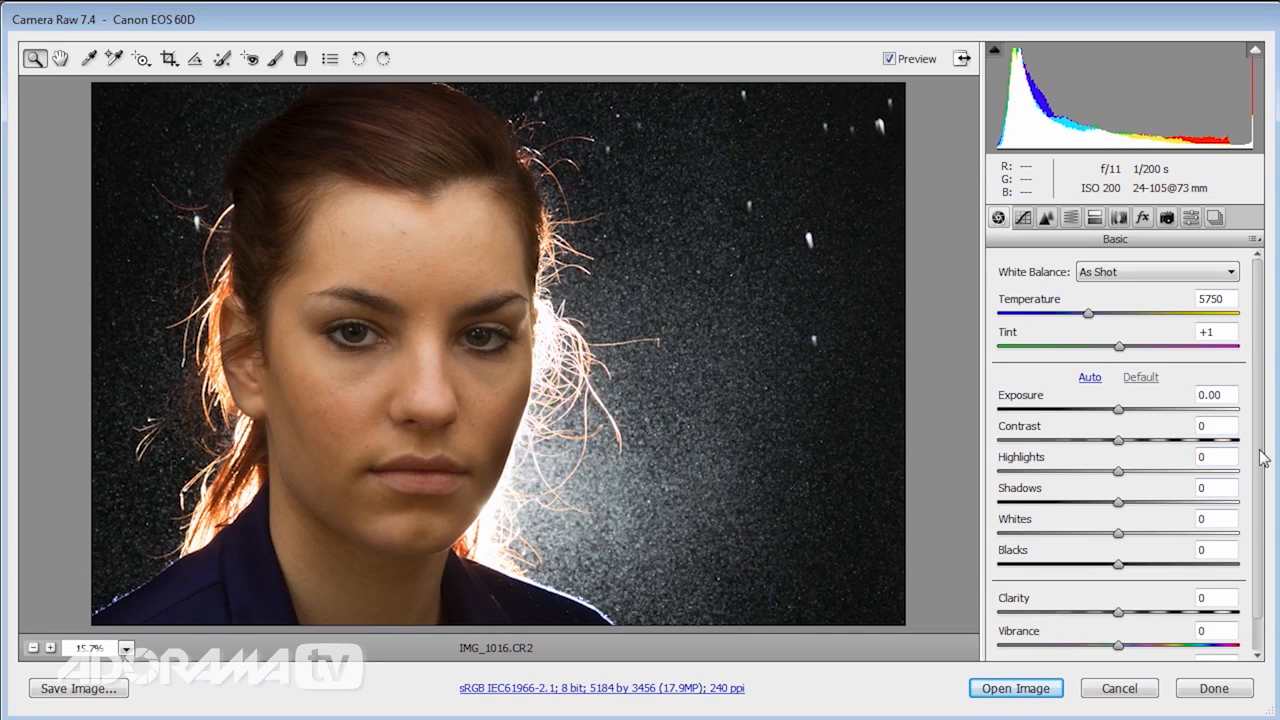
Set the overall Clarity to -61, Vibrance to -32 and Highlights to -34.
scroll(1266, 495, "down", 1)
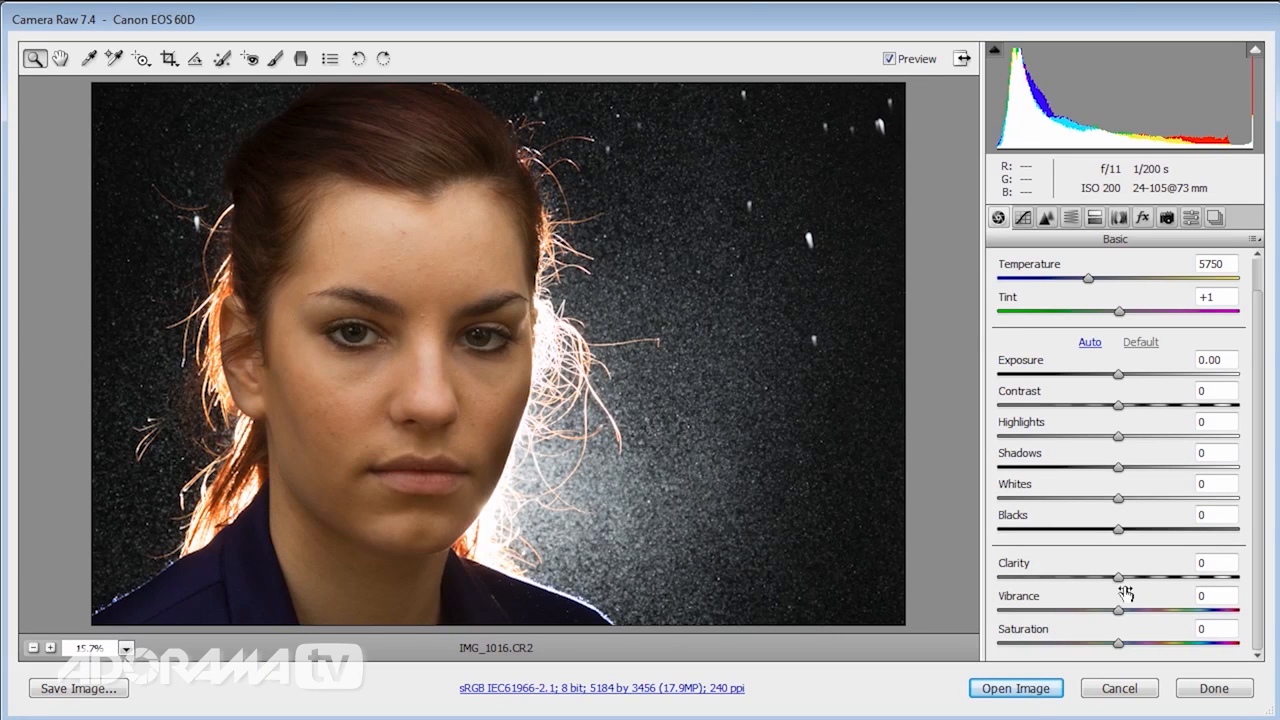
left_click_drag(1130, 577, 1036, 590)
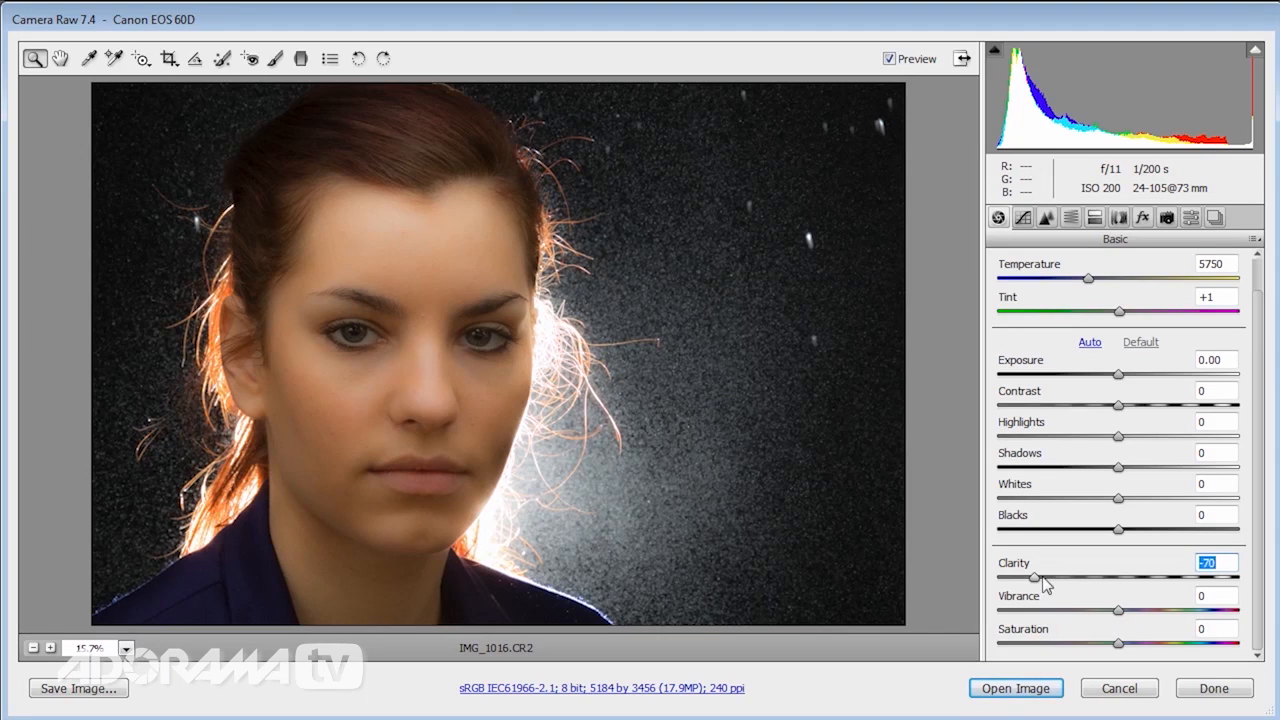
left_click_drag(1038, 580, 1046, 581)
left_click_drag(1117, 614, 1085, 605)
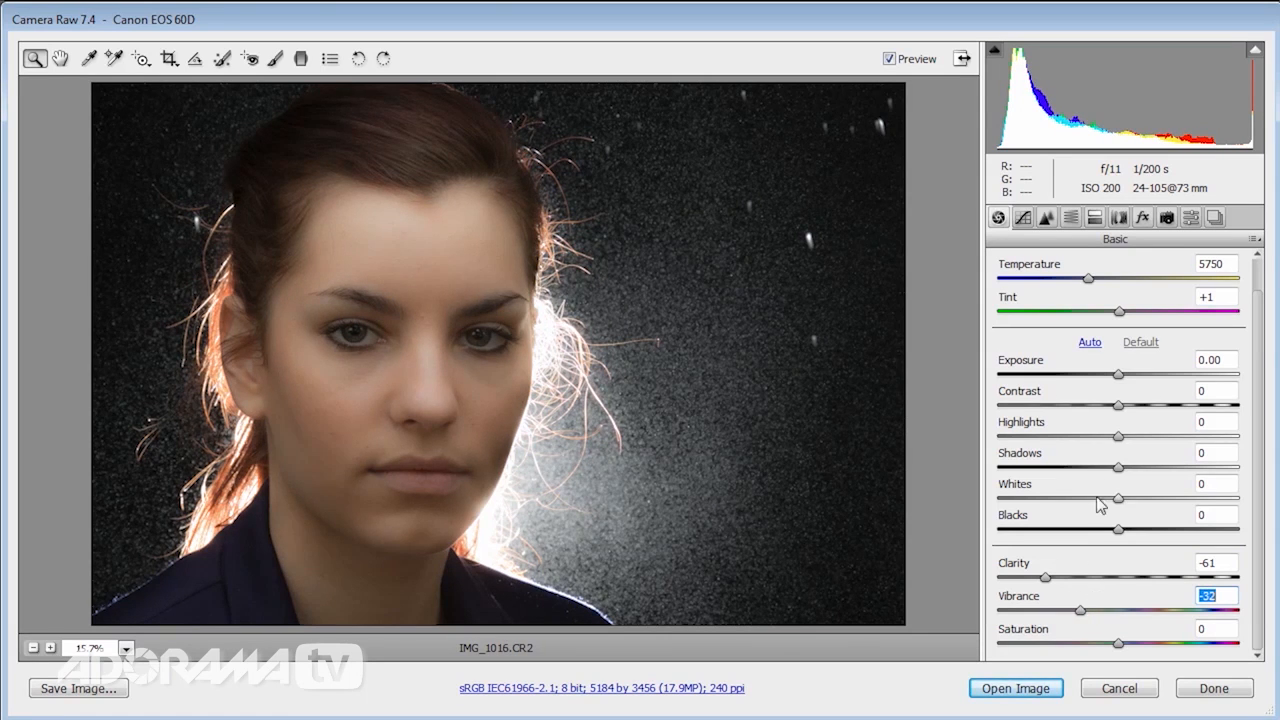
left_click_drag(1117, 442, 1077, 432)
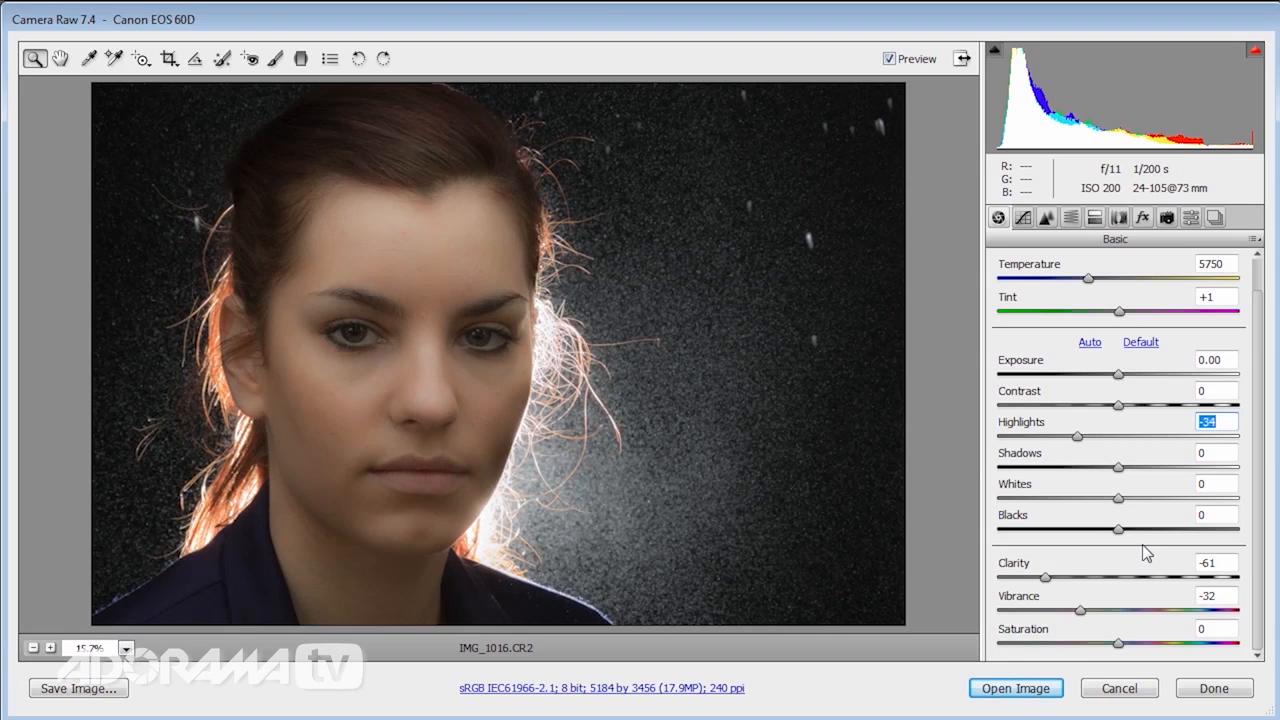
Paint a new Adjustment Brush effect with Clarity +100 over the rain-speckled background around the woman.
left_click(276, 60)
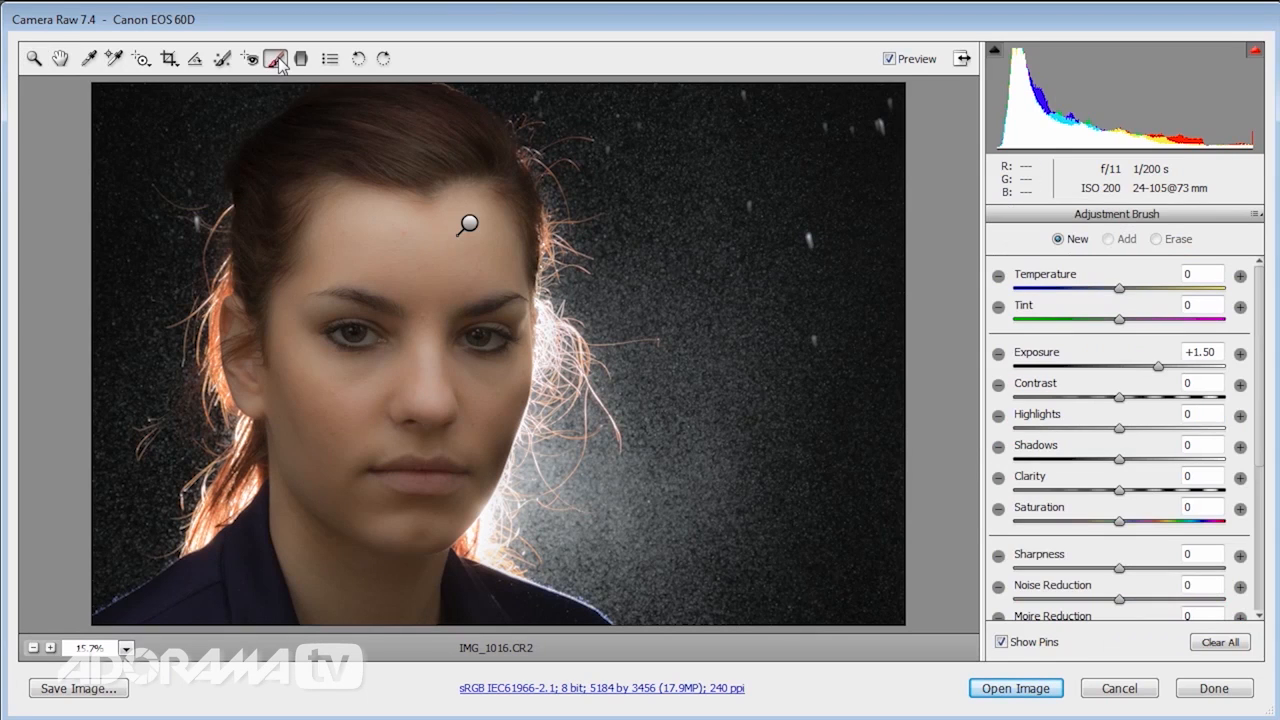
mouse_move(472, 228)
left_click(1240, 478)
left_click(1240, 479)
left_click(1240, 479)
left_click(1240, 479)
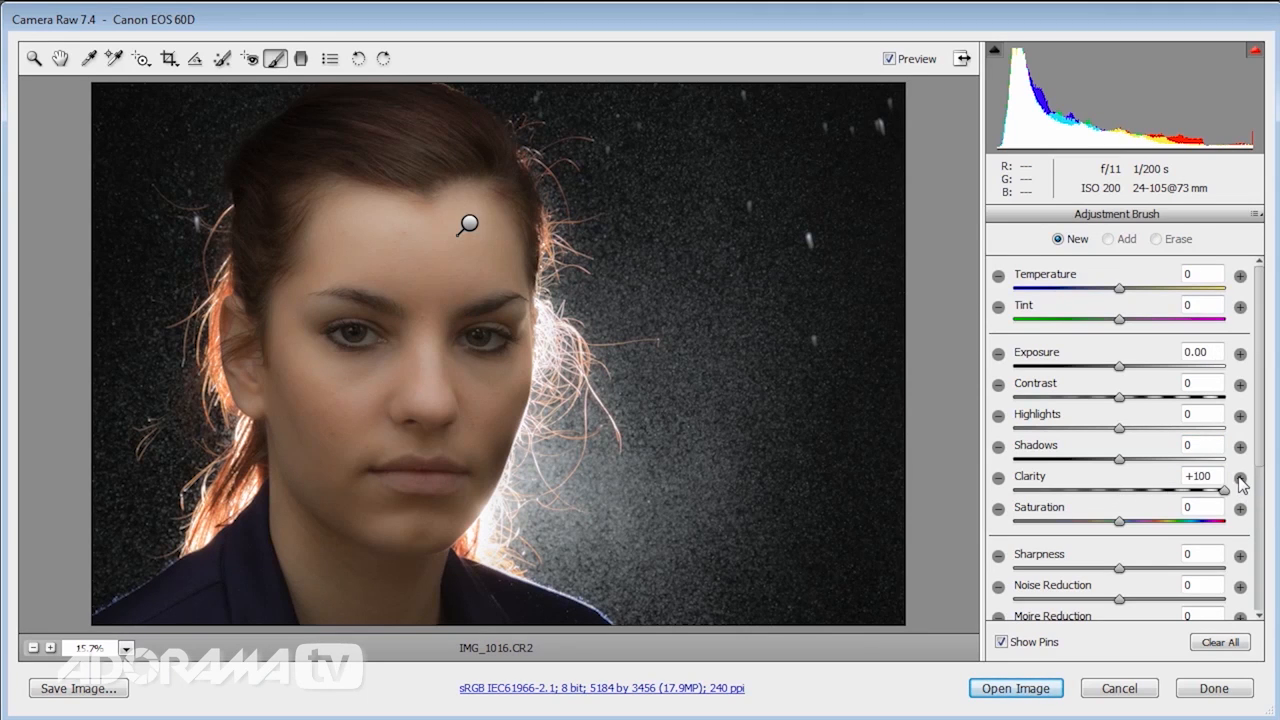
mouse_move(621, 116)
left_mouse_down()
mouse_move(670, 358)
mouse_move(606, 487)
mouse_move(673, 559)
mouse_move(733, 178)
mouse_move(849, 318)
mouse_move(823, 551)
mouse_move(694, 191)
mouse_move(757, 400)
mouse_move(870, 604)
left_mouse_up()
mouse_move(110, 456)
left_mouse_down()
mouse_move(89, 212)
mouse_move(140, 116)
mouse_move(169, 94)
mouse_move(117, 299)
mouse_move(111, 488)
left_mouse_up()
mouse_move(665, 508)
left_mouse_down()
mouse_move(635, 112)
mouse_move(612, 112)
left_mouse_up()
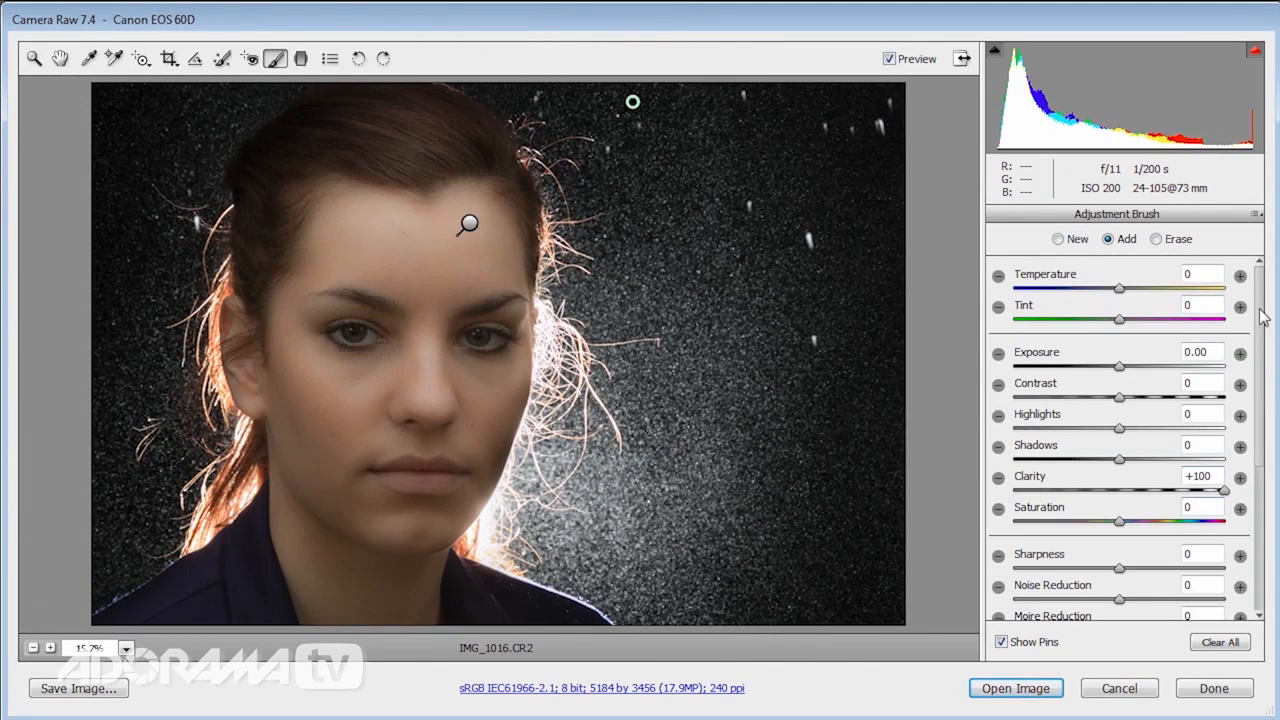
Add a second Clarity +100 brush adjustment over the background to intensify the water droplets.
left_click(1059, 240)
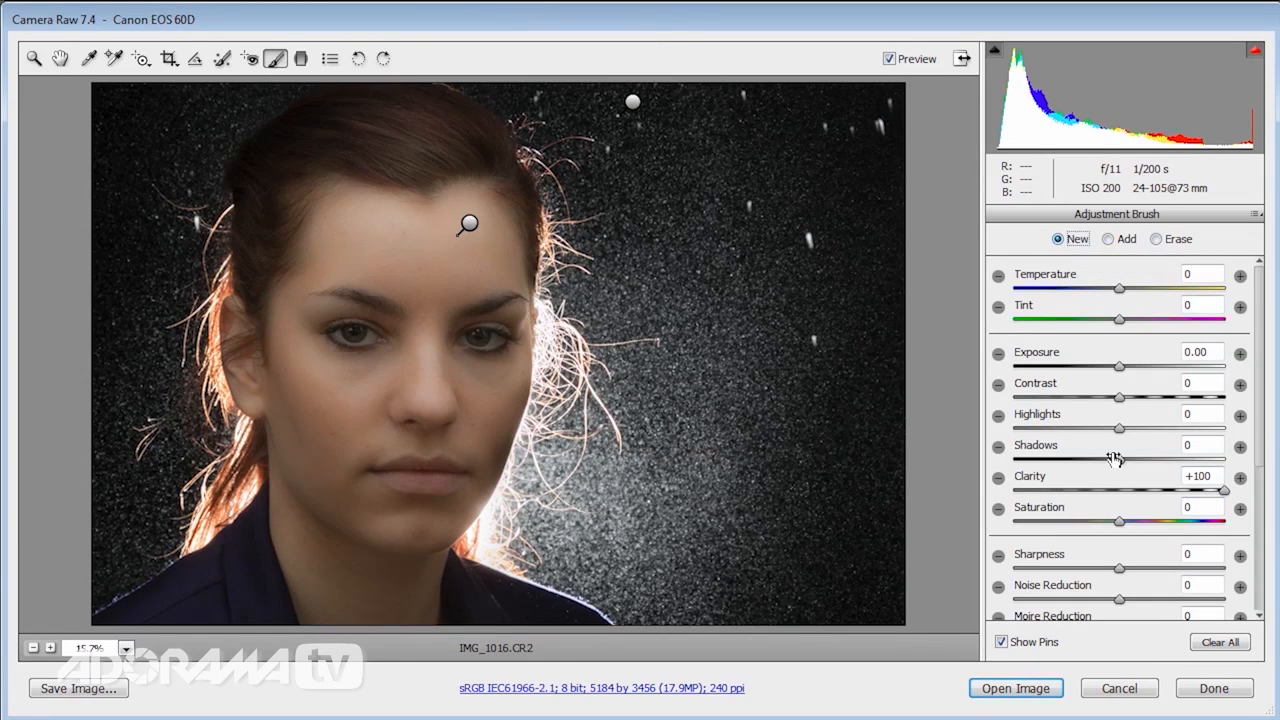
mouse_move(670, 488)
left_mouse_down()
mouse_move(645, 235)
mouse_move(734, 100)
mouse_move(857, 414)
mouse_move(843, 568)
mouse_move(670, 545)
mouse_move(612, 520)
mouse_move(630, 515)
left_mouse_up()
mouse_move(108, 518)
left_mouse_down()
mouse_move(119, 420)
mouse_move(104, 305)
mouse_move(132, 181)
mouse_move(188, 68)
mouse_move(172, 95)
mouse_move(200, 74)
mouse_move(125, 284)
mouse_move(124, 462)
mouse_move(60, 525)
left_mouse_up()
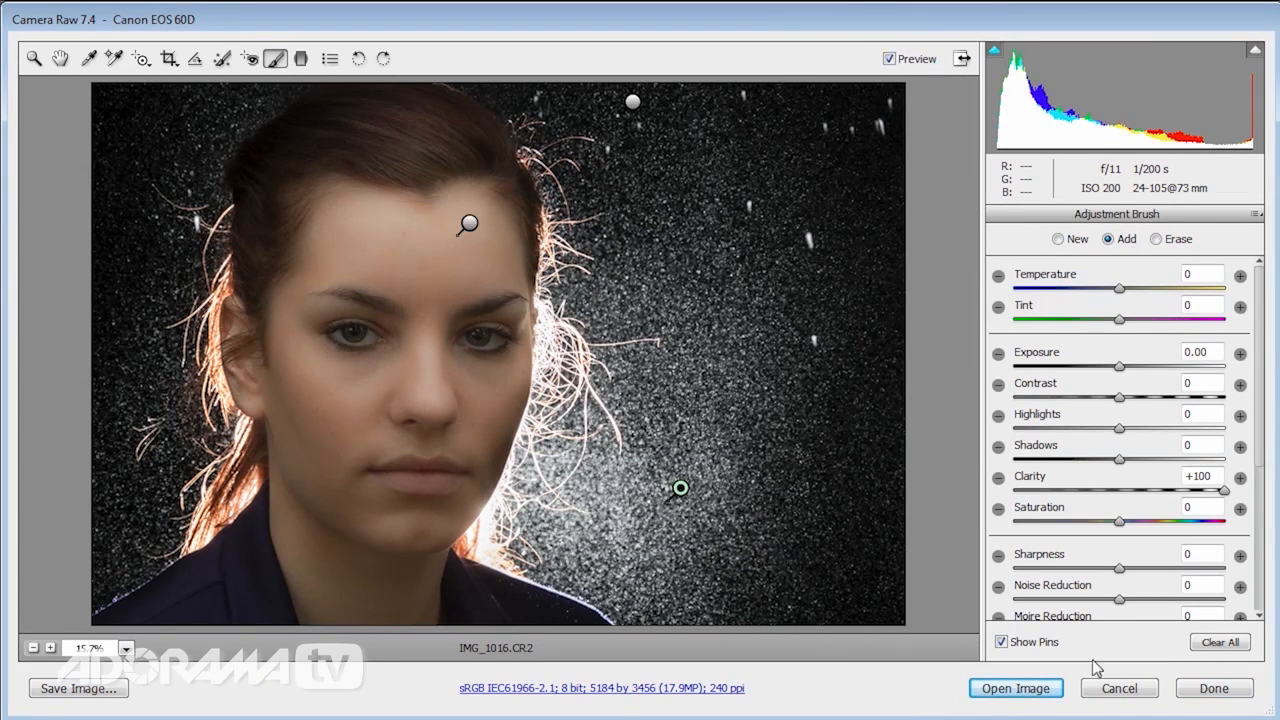
Set the overall Exposure to +0.45 and Contrast to +11, and open the processed image in Photoshop.
key("z")
left_click_drag(1124, 380, 1132, 407)
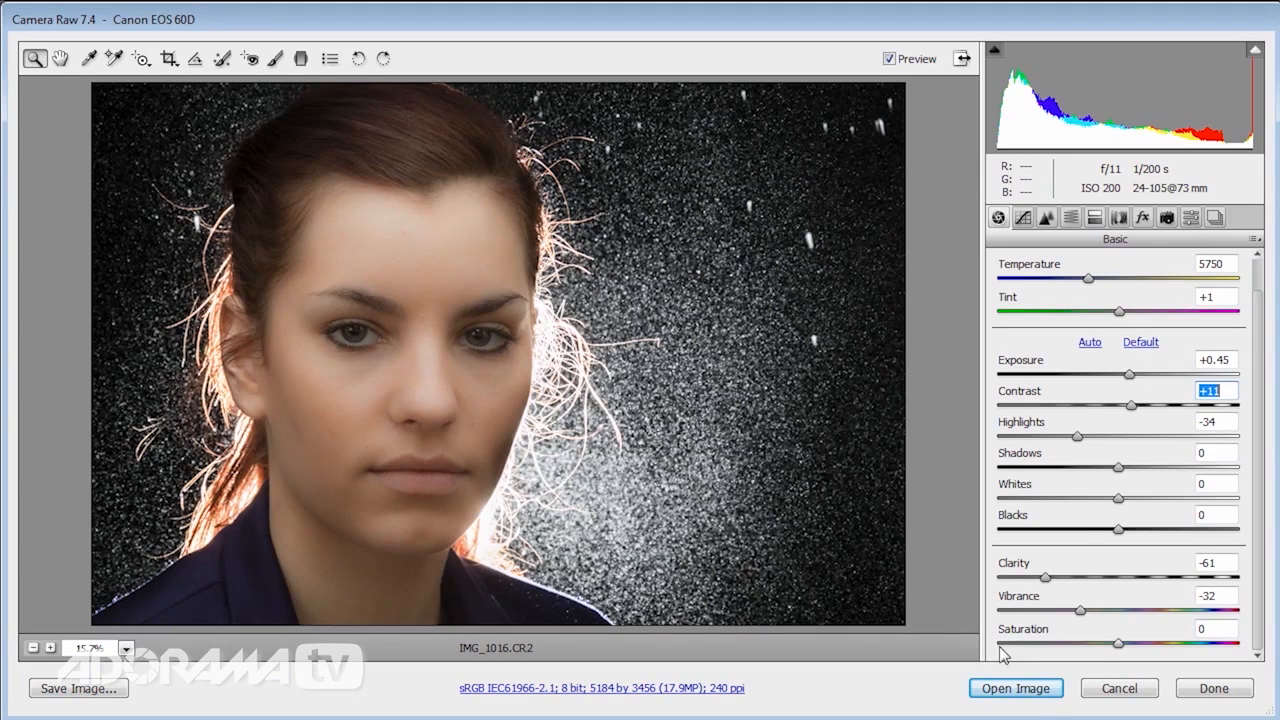
left_click(1038, 692)
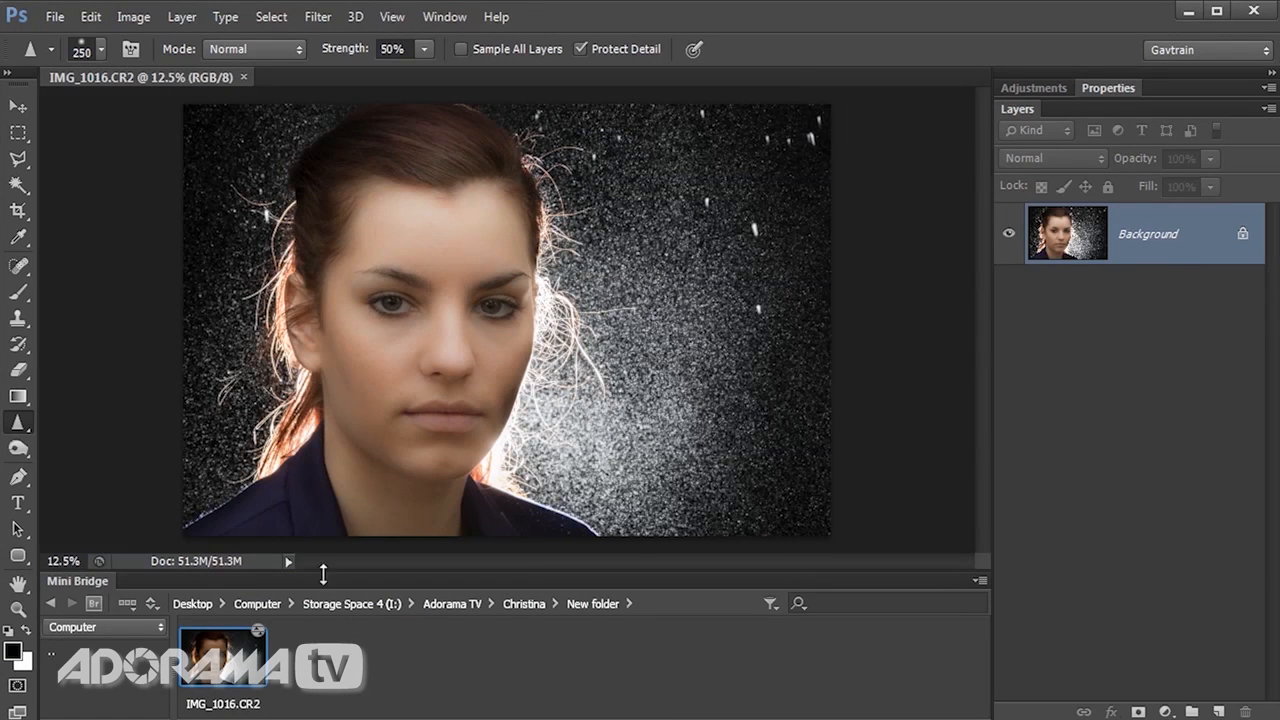
Collapse the Mini Bridge and examine the face and the background droplets up close.
double_click(82, 585)
scroll(908, 477, "up", 1)
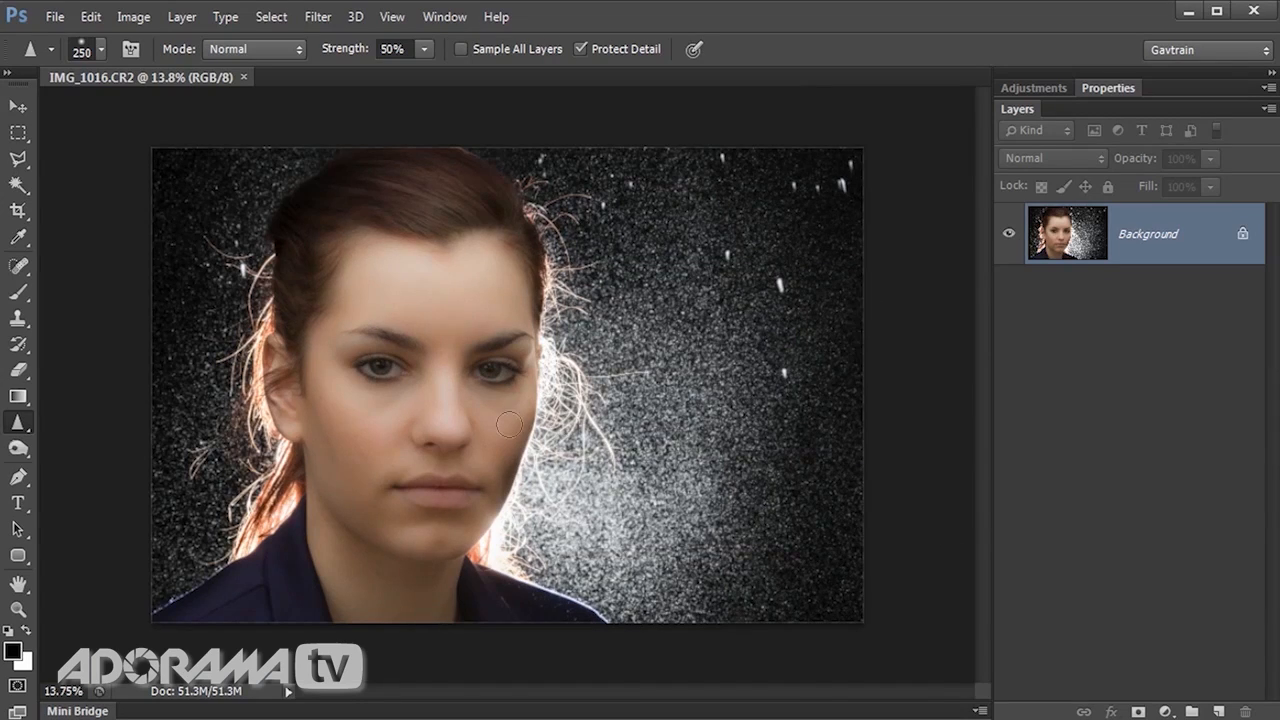
scroll(414, 428, "up", 5)
mouse_move(400, 434)
left_mouse_down()
mouse_move(543, 309)
mouse_move(534, 437)
mouse_move(497, 543)
mouse_move(599, 487)
mouse_move(671, 351)
mouse_move(440, 363)
mouse_move(363, 391)
left_mouse_up()
scroll(880, 285, "down", 3)
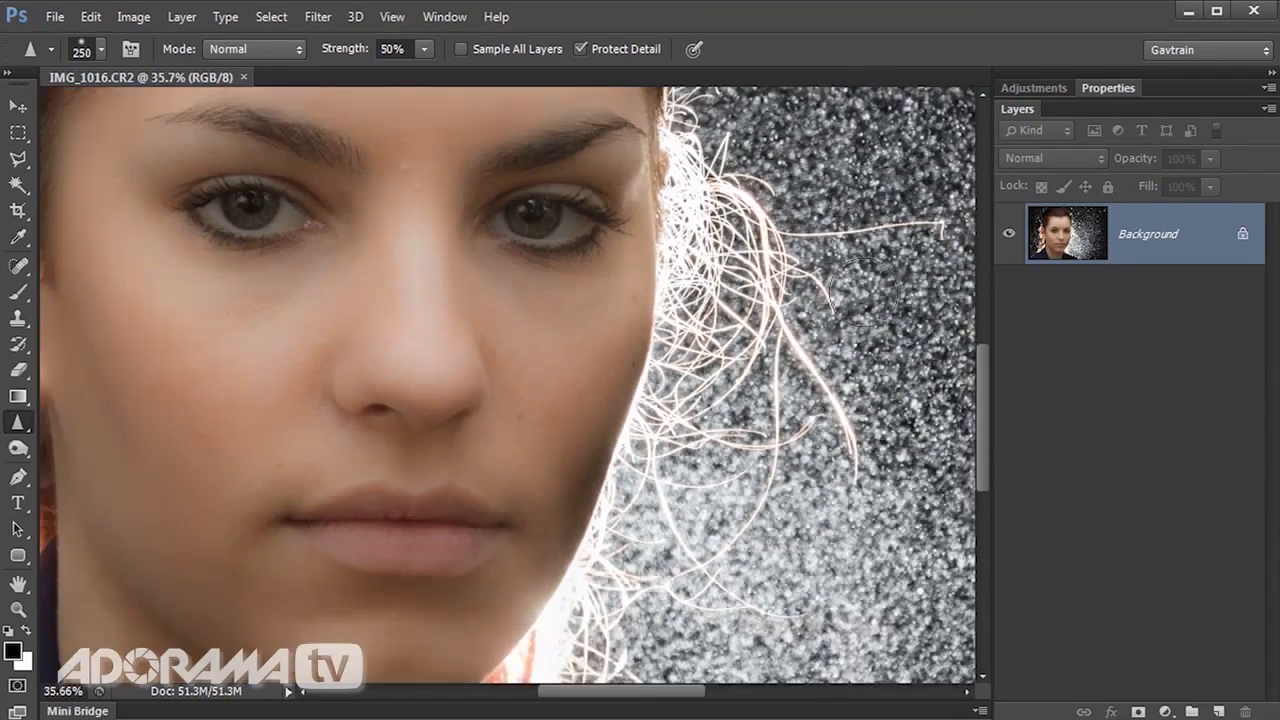
left_click_drag(738, 368, 300, 557)
left_click_drag(705, 325, 671, 379)
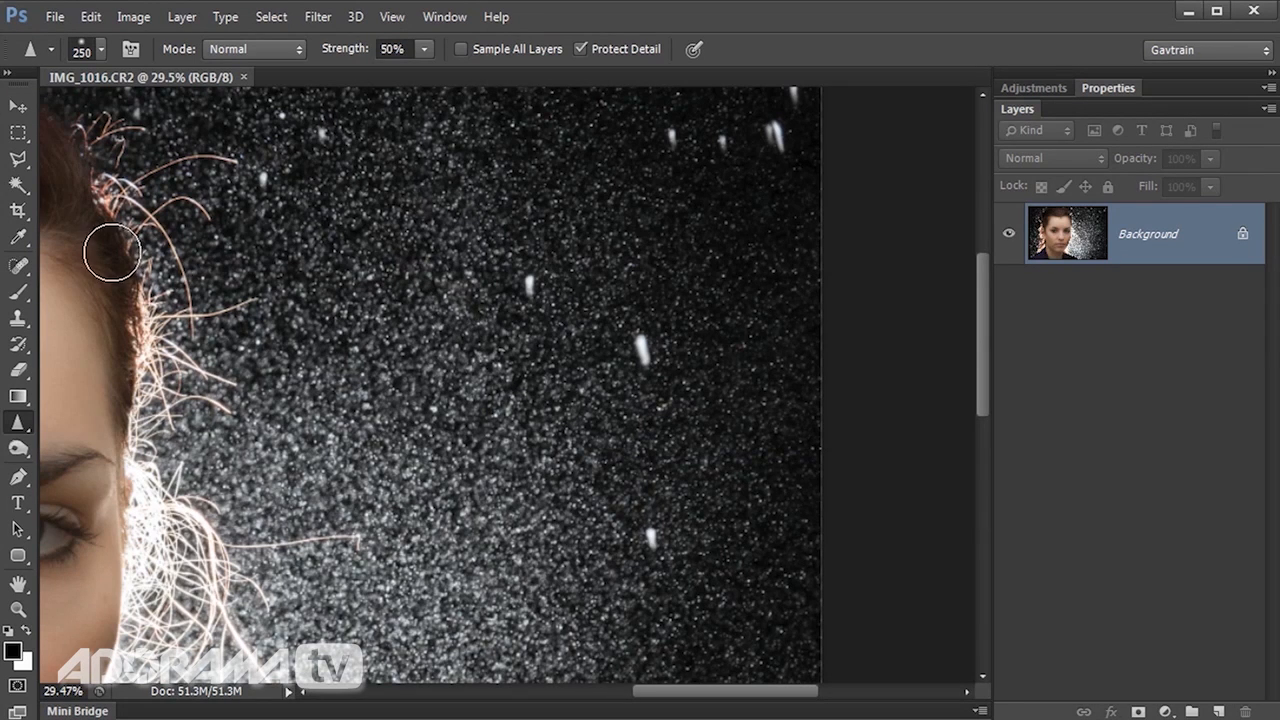
Remove the large bright water streaks from the background beyond the loose hair with the Content-Aware Spot Healing Brush at size 60.
left_click(20, 267)
left_click(651, 540)
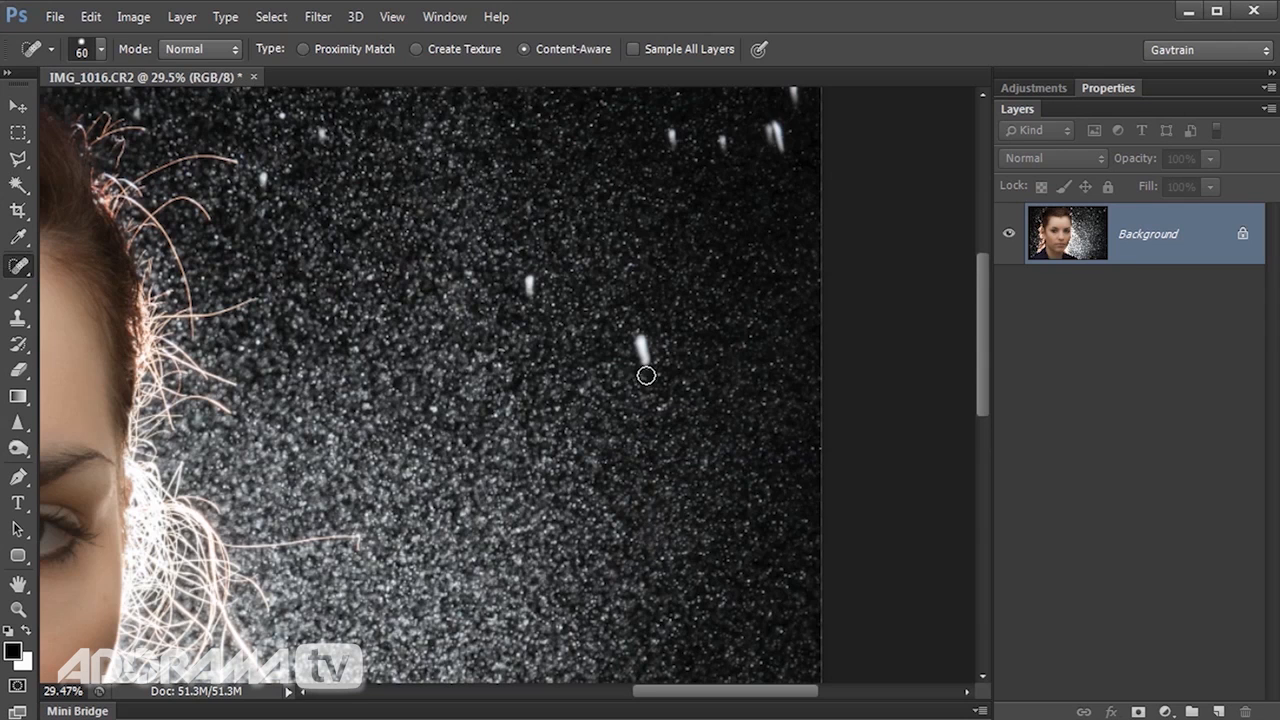
left_click_drag(646, 340, 651, 369)
left_click(529, 288)
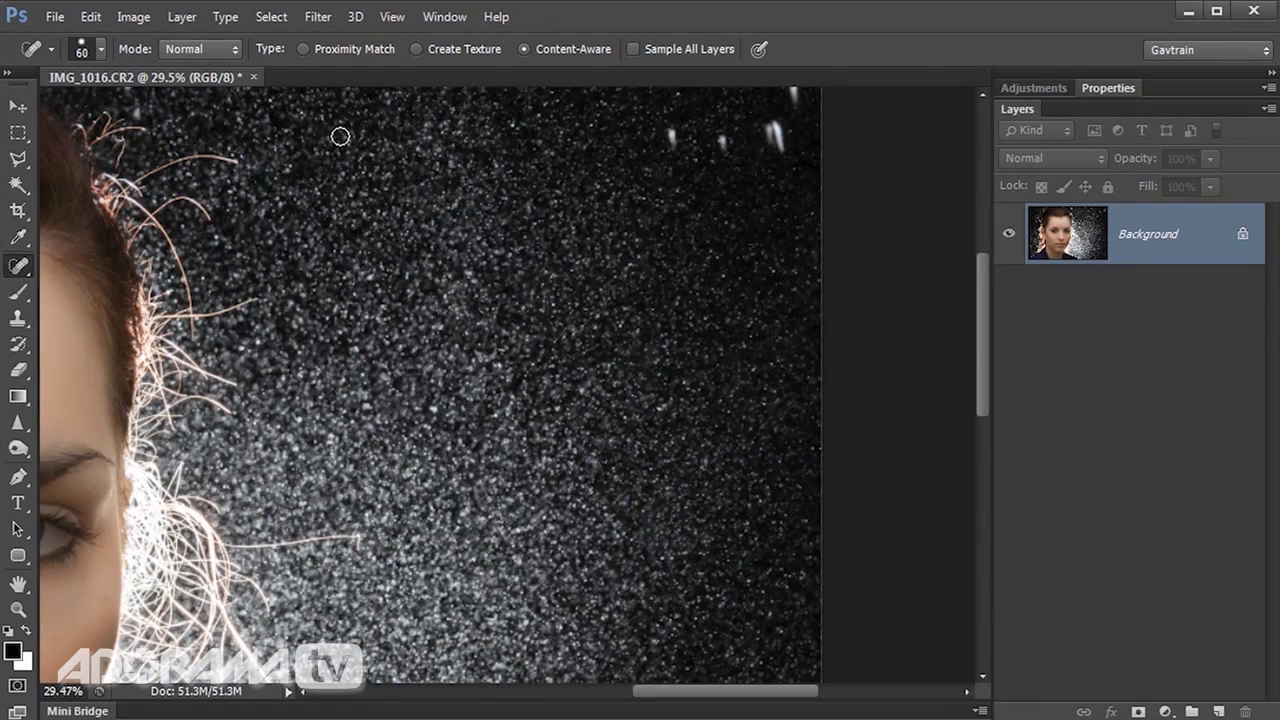
left_click(672, 133)
left_click(723, 136)
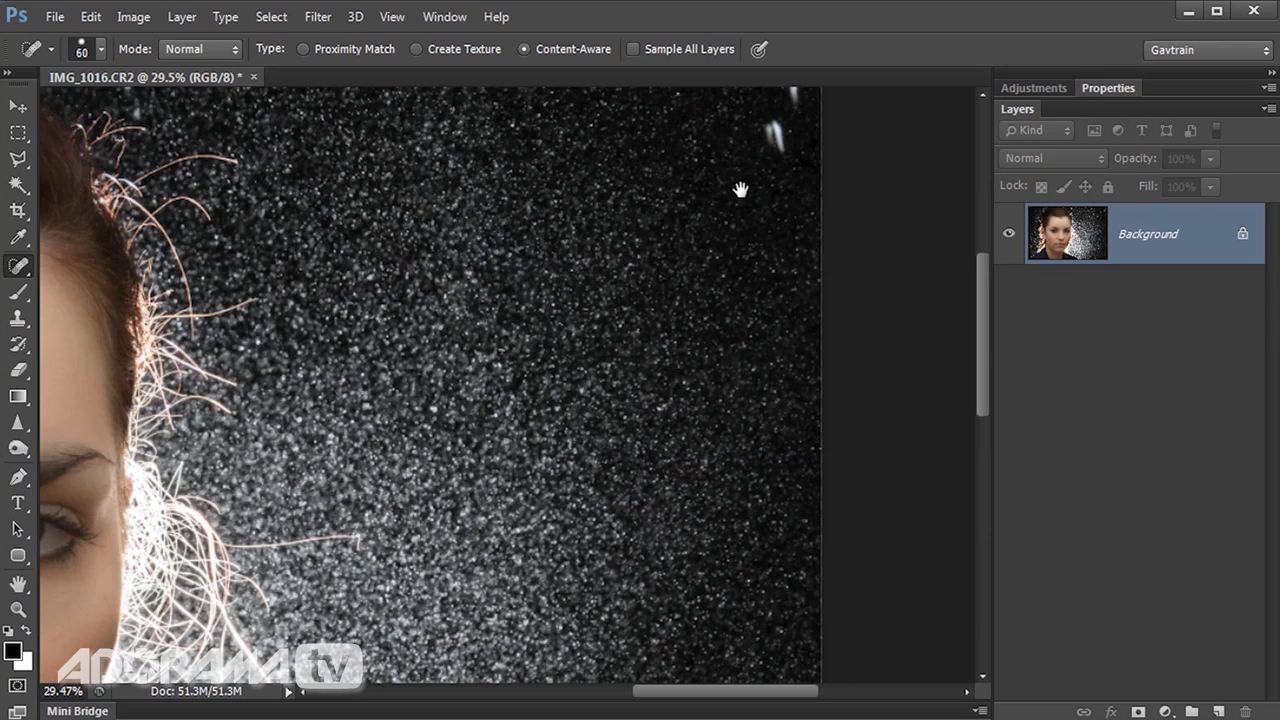
left_click_drag(740, 190, 731, 260)
left_click(788, 165)
left_click(509, 142)
Heal the remaining bright streaks near the top of the head and in the background beside the ear.
left_click_drag(253, 222, 591, 229)
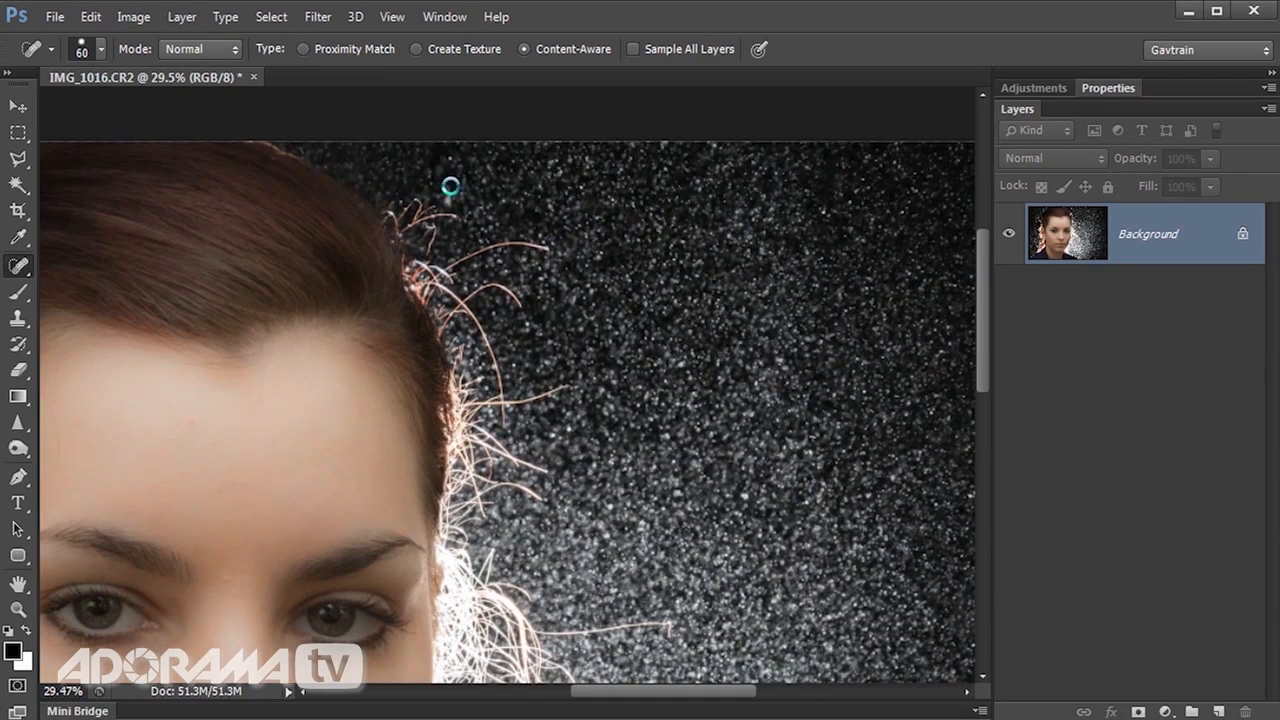
left_click_drag(279, 390, 951, 271)
mouse_move(606, 256)
left_mouse_down()
mouse_move(549, 300)
mouse_move(150, 347)
left_mouse_up()
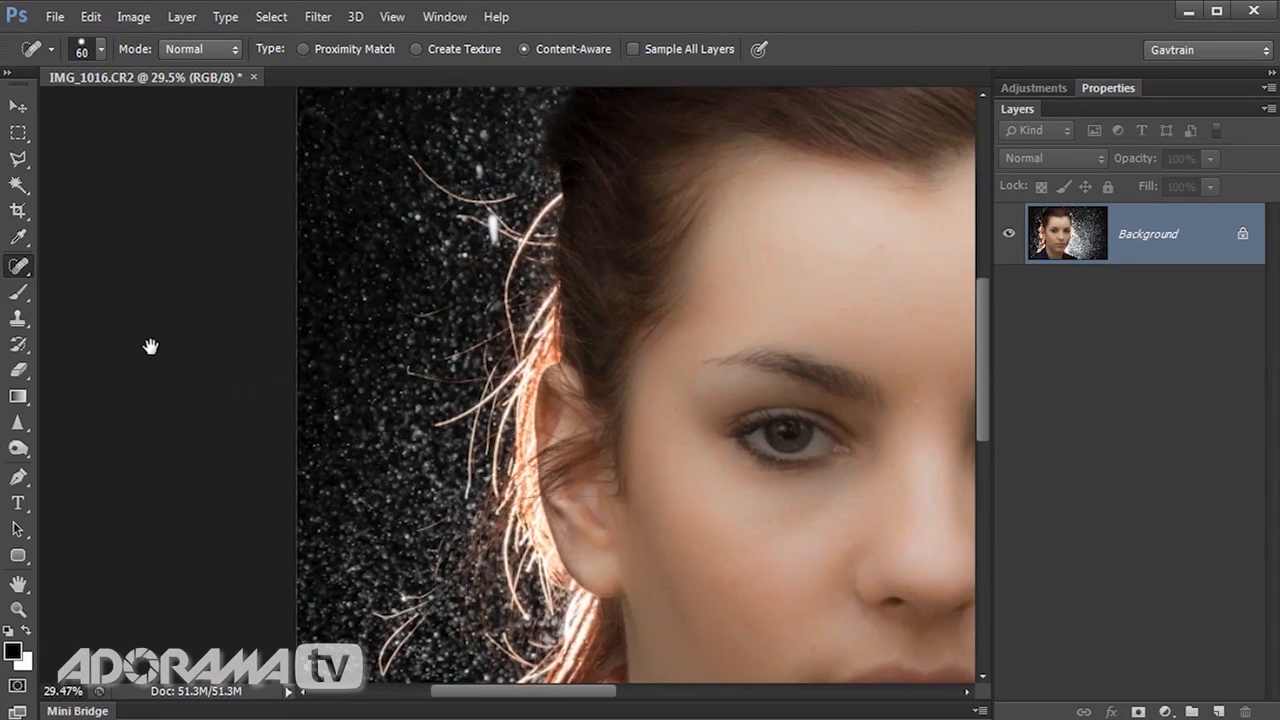
mouse_move(493, 241)
left_mouse_down()
mouse_move(505, 196)
mouse_move(417, 166)
left_mouse_up()
scroll(420, 329, "down", 5)
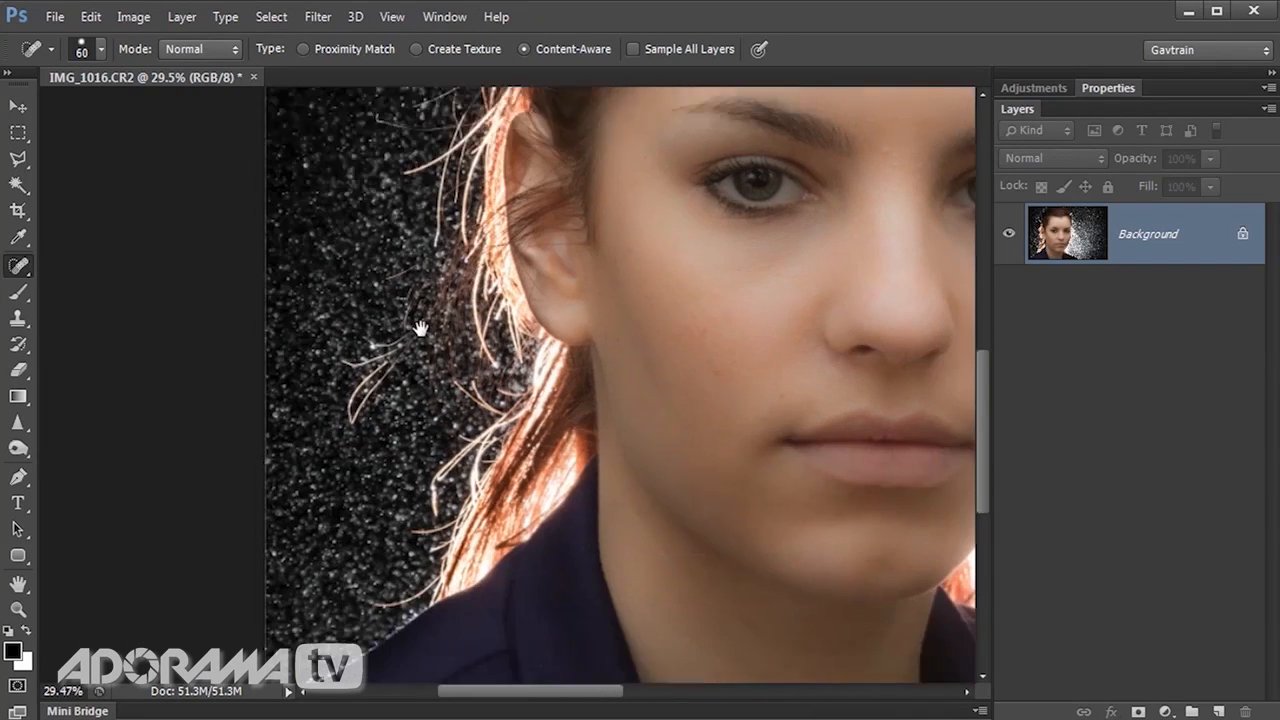
Sharpen the woman's eyes with the Sharpen tool at 50% strength and a brush size of 200.
double_click(18, 584)
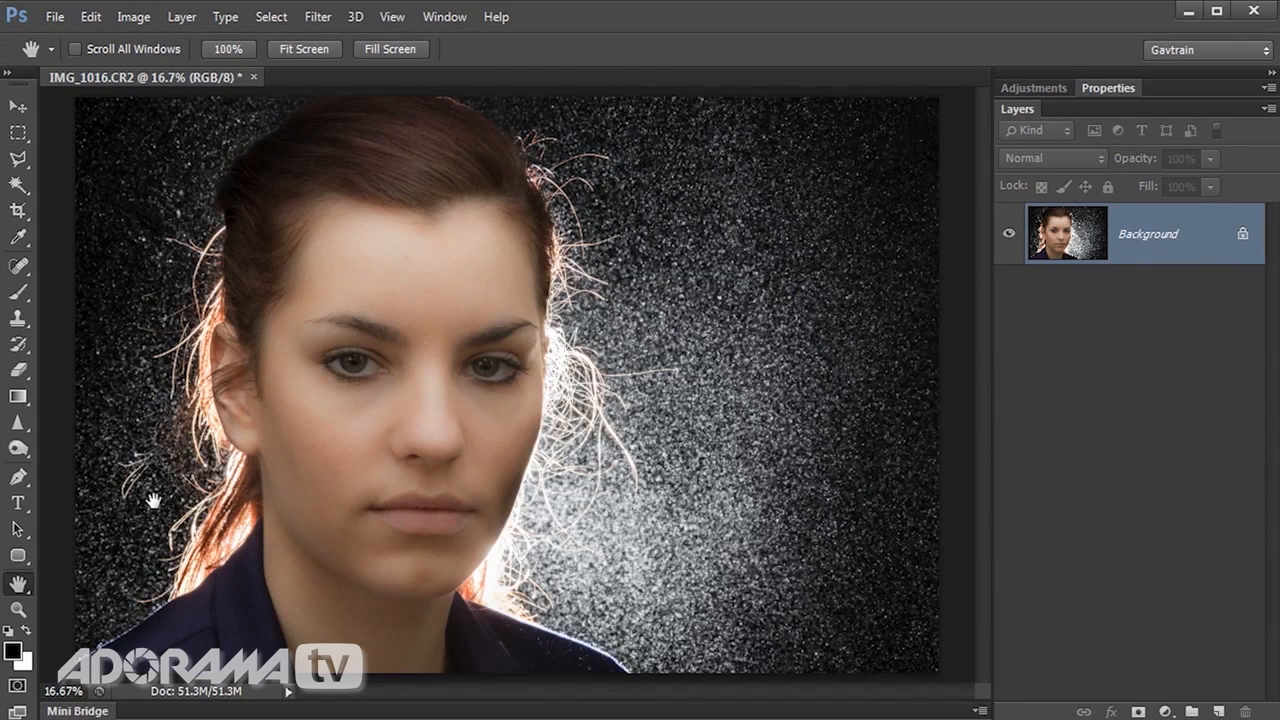
left_click(17, 425)
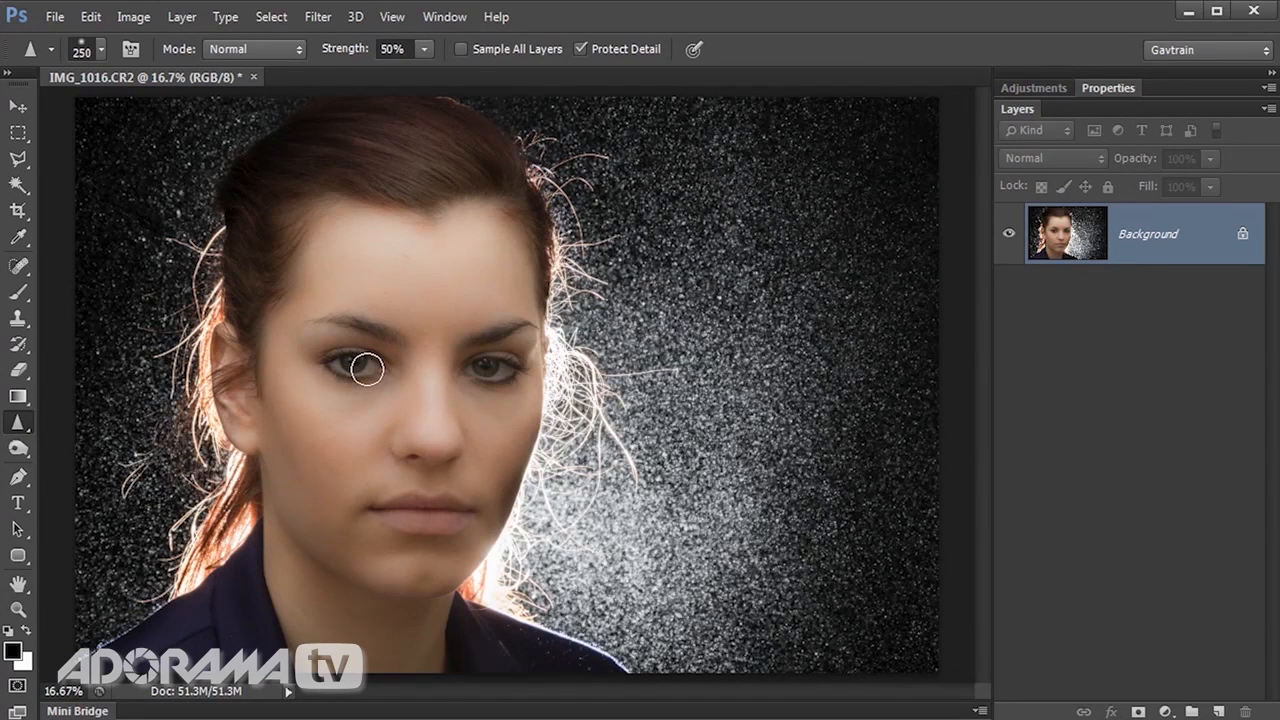
key("bracketright")
key("bracketright")
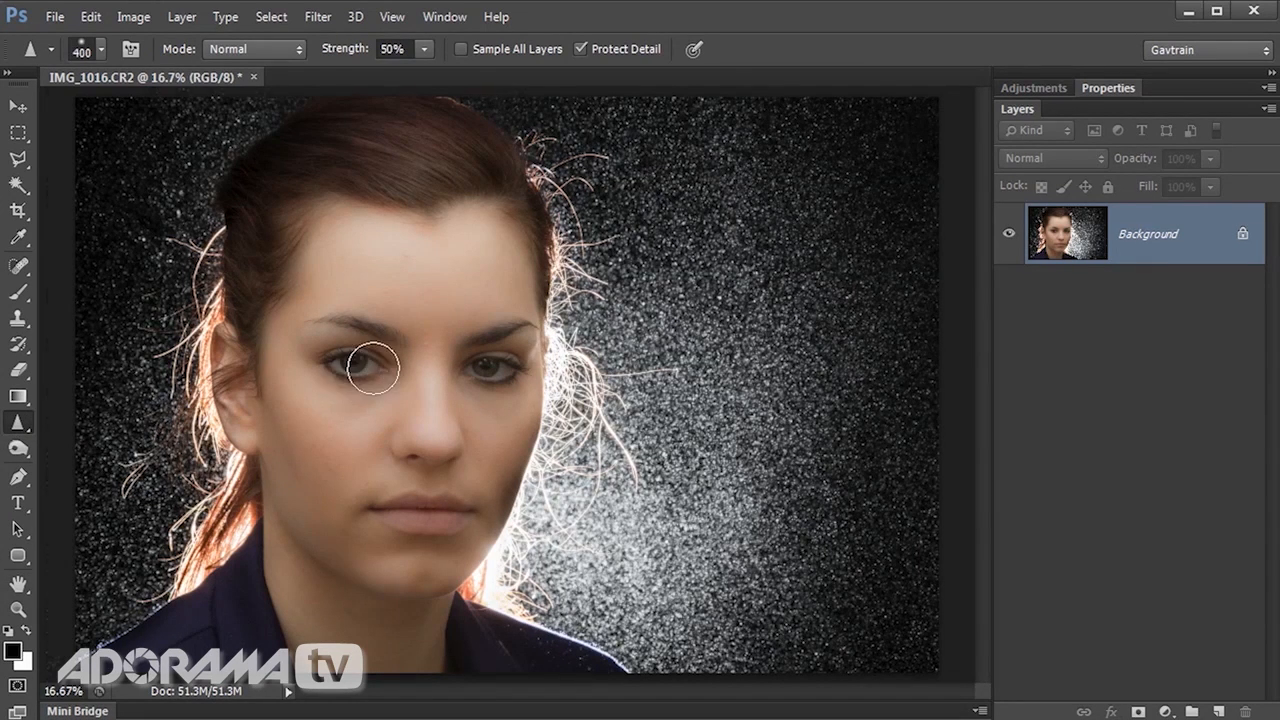
scroll(349, 365, "up", 3)
key("bracketleft")
key("bracketleft")
key("bracketleft")
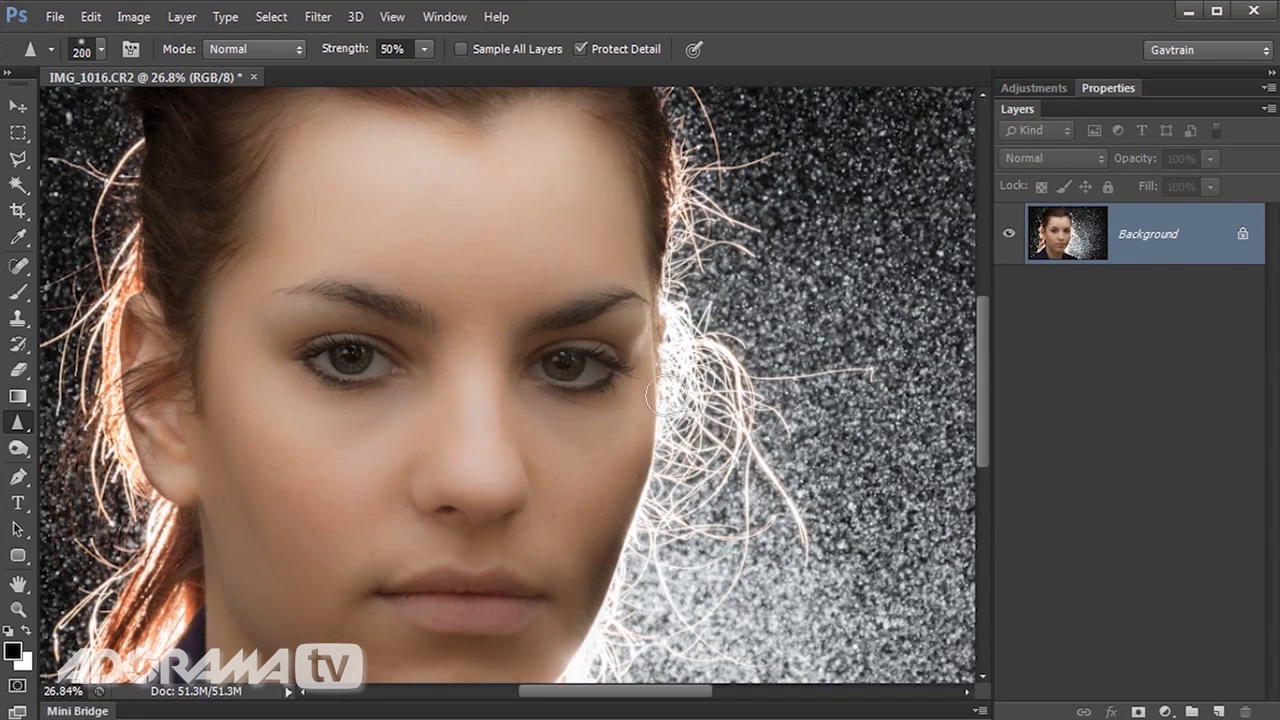
key("ctrl+0")
scroll(965, 454, "up", 1)
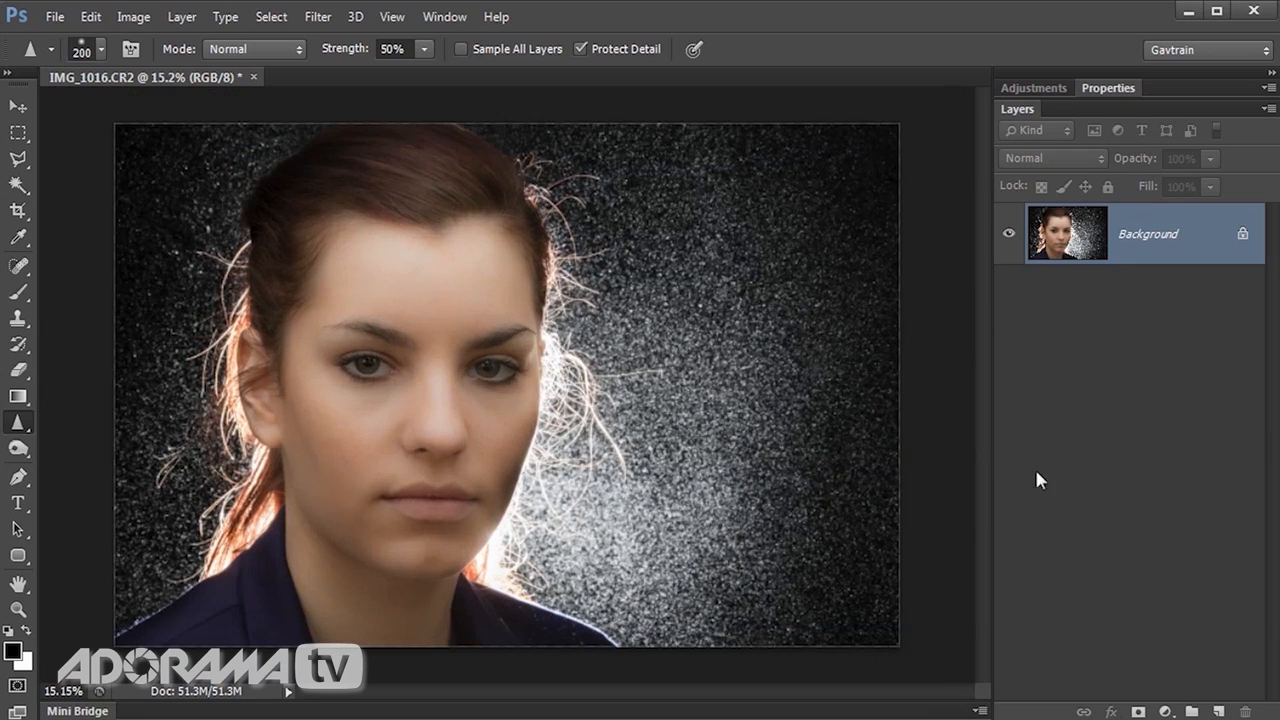